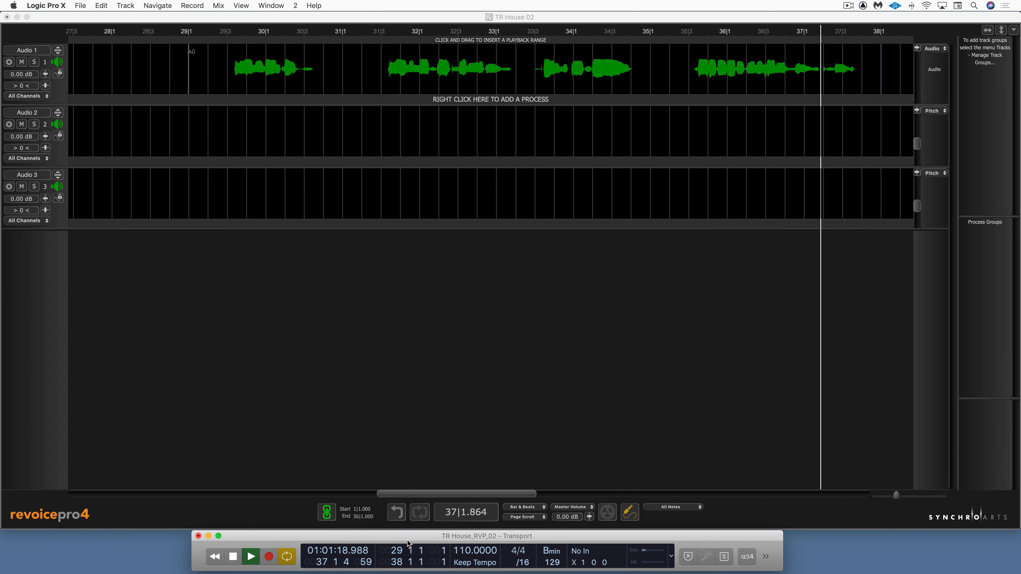
# Stop playback, switch to Revoice Pro and open a new process with Doubler as its type
pyautogui.press('space')
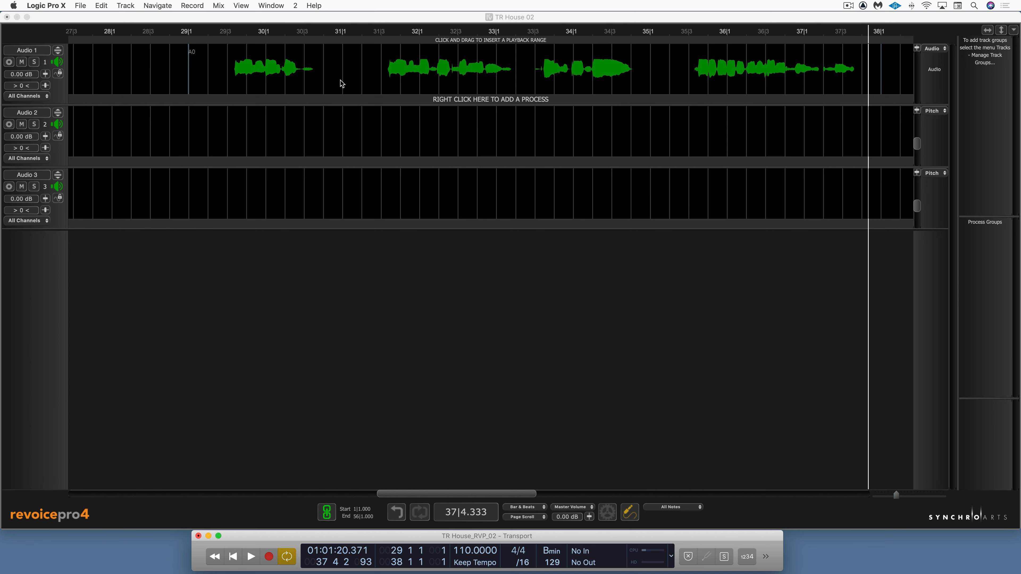
pyautogui.click(266, 19)
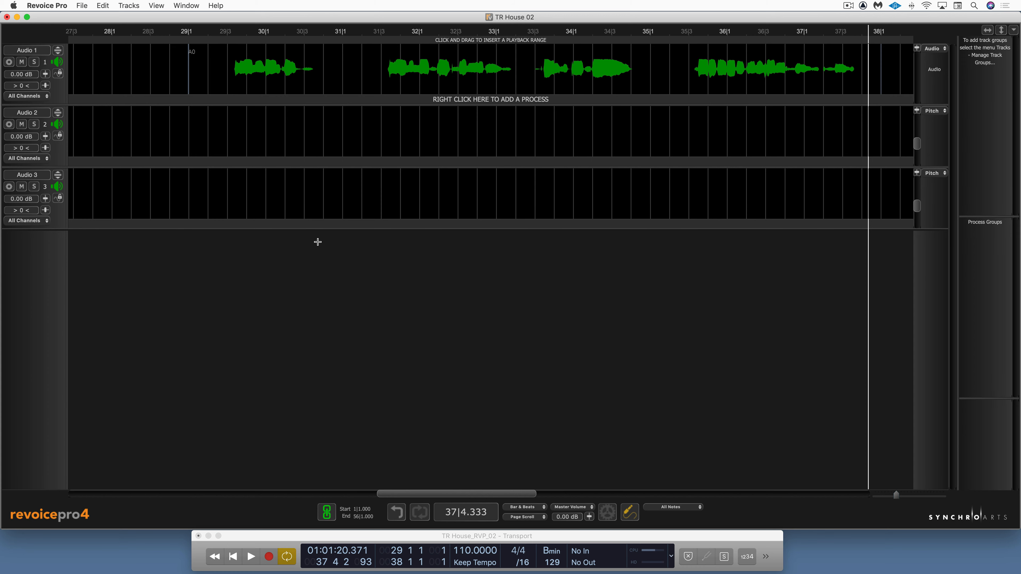
pyautogui.press('super+n')
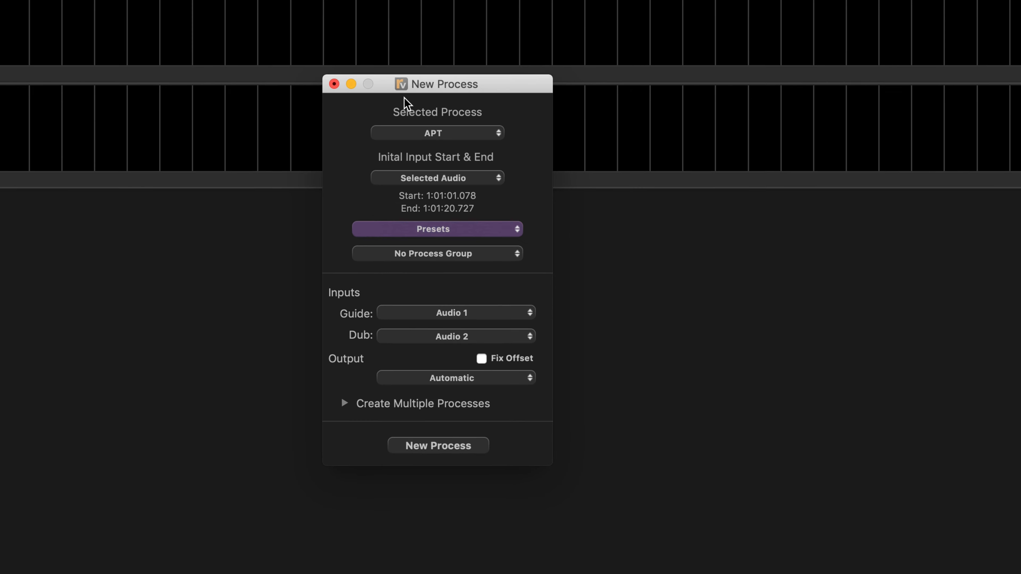
pyautogui.click(444, 137)
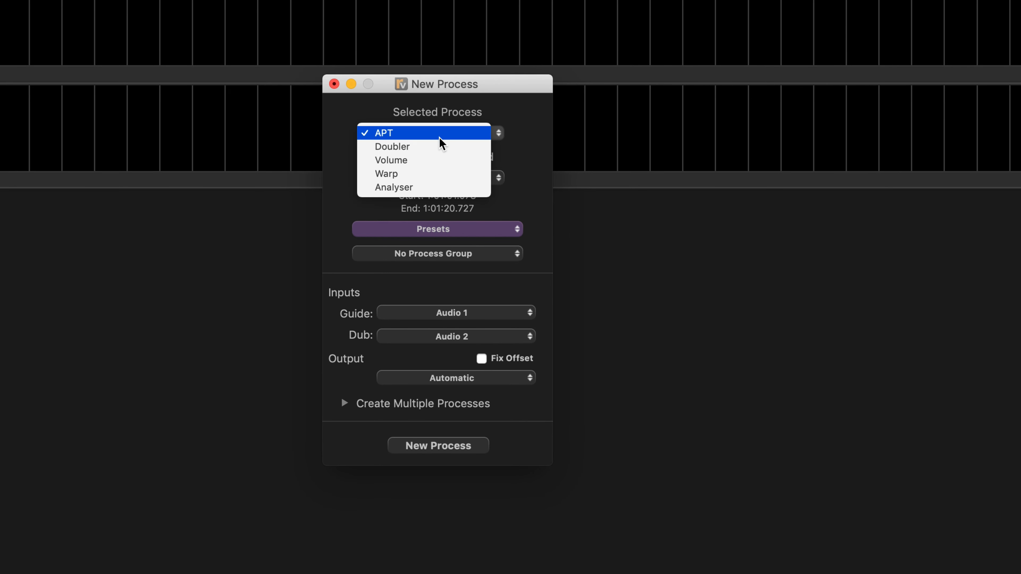
pyautogui.click(440, 149)
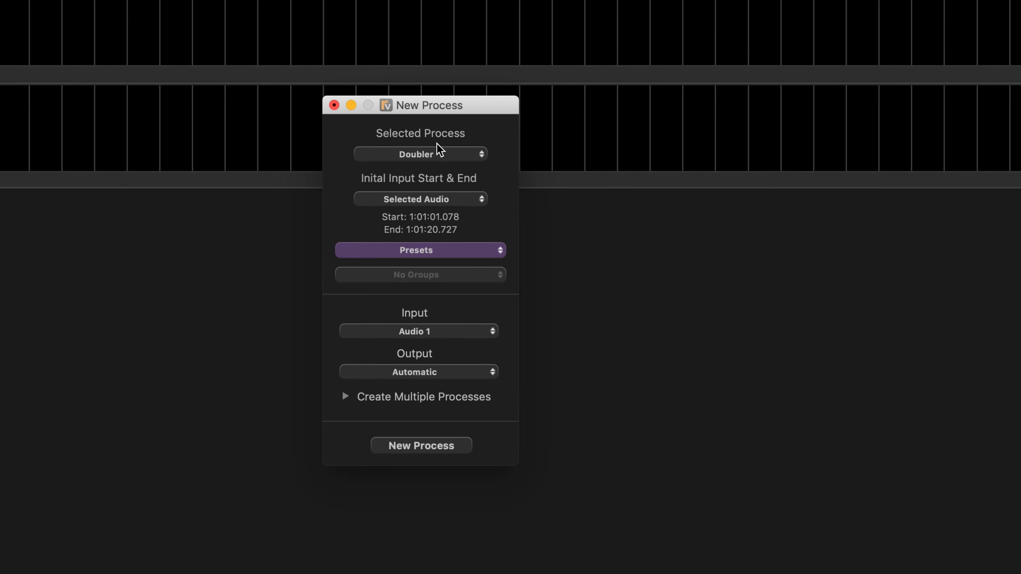
# Create the Doubler process from Audio 1 to Audio 2 with the Stereo Vocal Loose Timing factory preset, and close the process window
pyautogui.click(427, 252)
pyautogui.moveTo(425, 283)
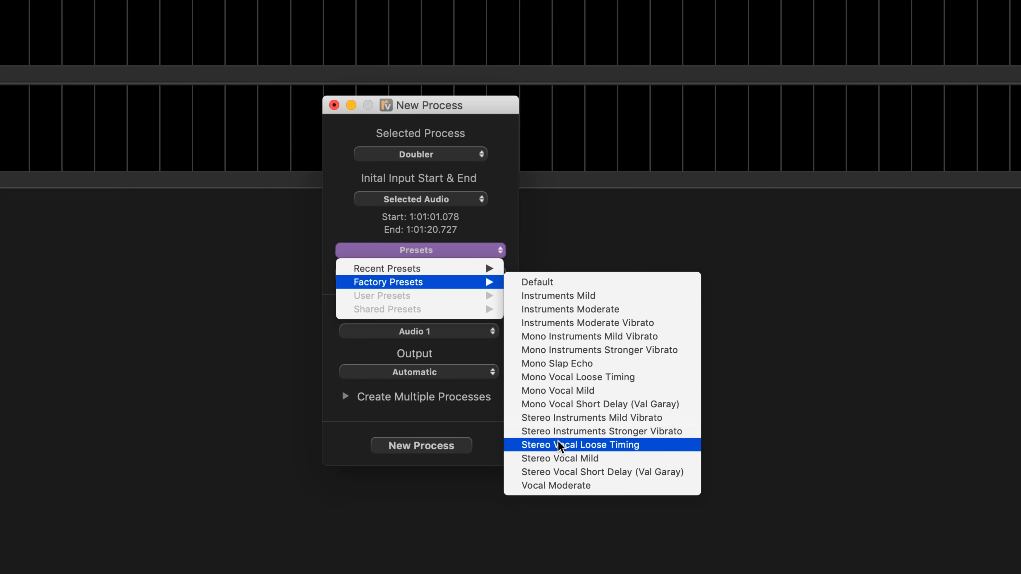
pyautogui.click(561, 446)
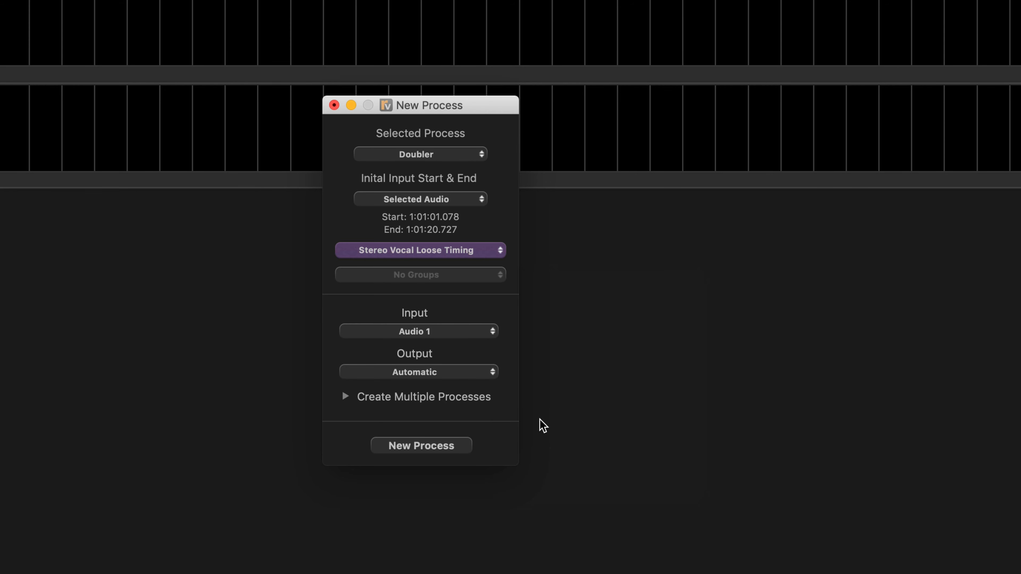
pyautogui.click(424, 374)
pyautogui.click(410, 409)
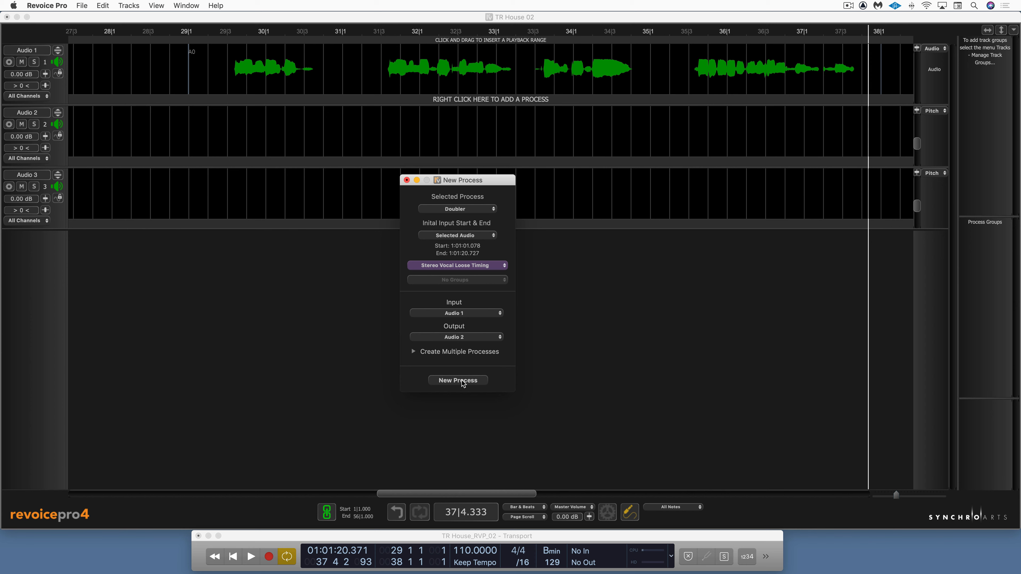
pyautogui.click(463, 381)
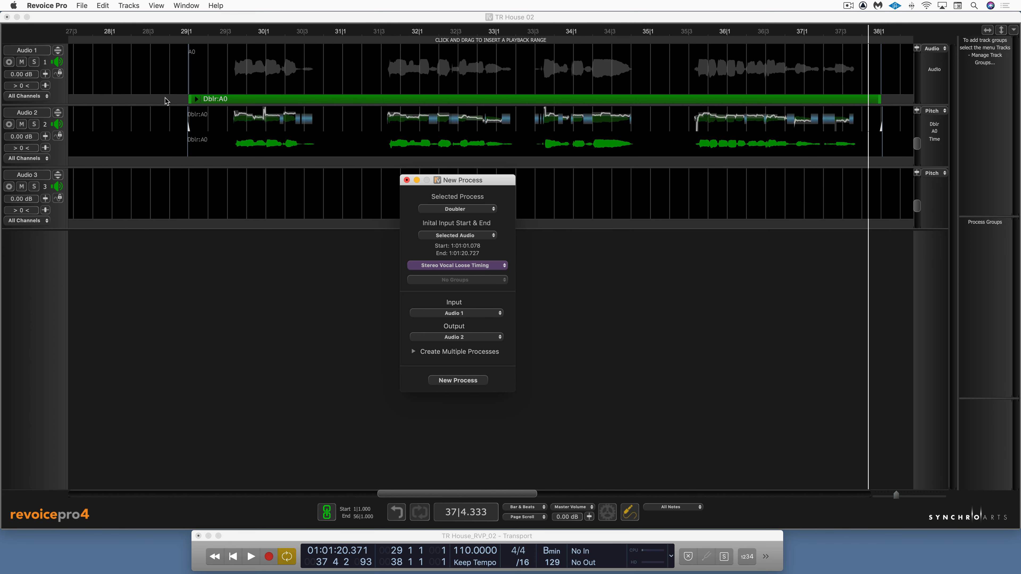
pyautogui.click(407, 182)
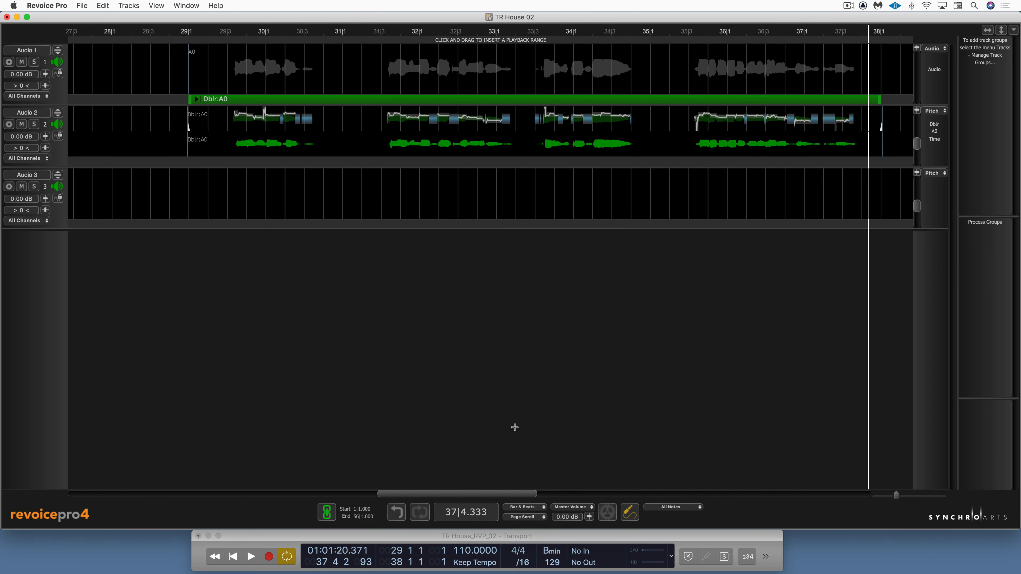
# Play the doubled vocal from Logic Pro X and lower the Audio 2 track's level to -1.70 dB
pyautogui.click(535, 537)
pyautogui.press('space')
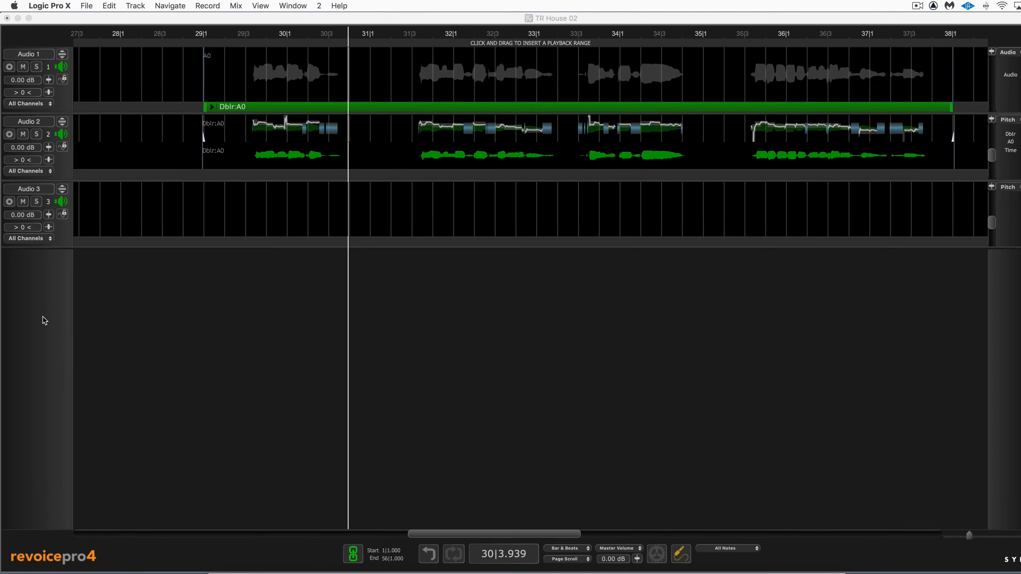
pyautogui.click(40, 297)
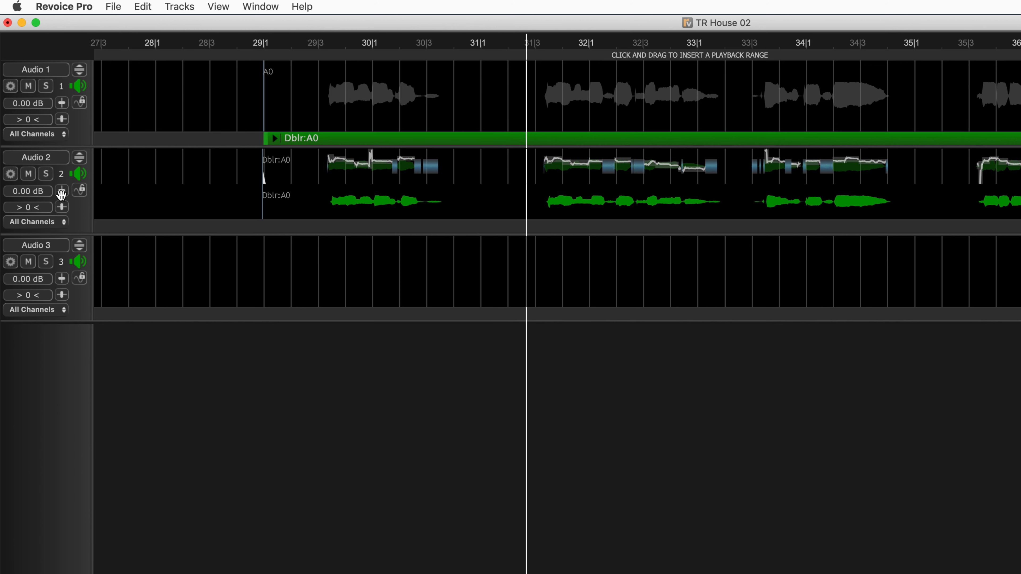
pyautogui.moveTo(61, 192); pyautogui.dragTo(81, 117)
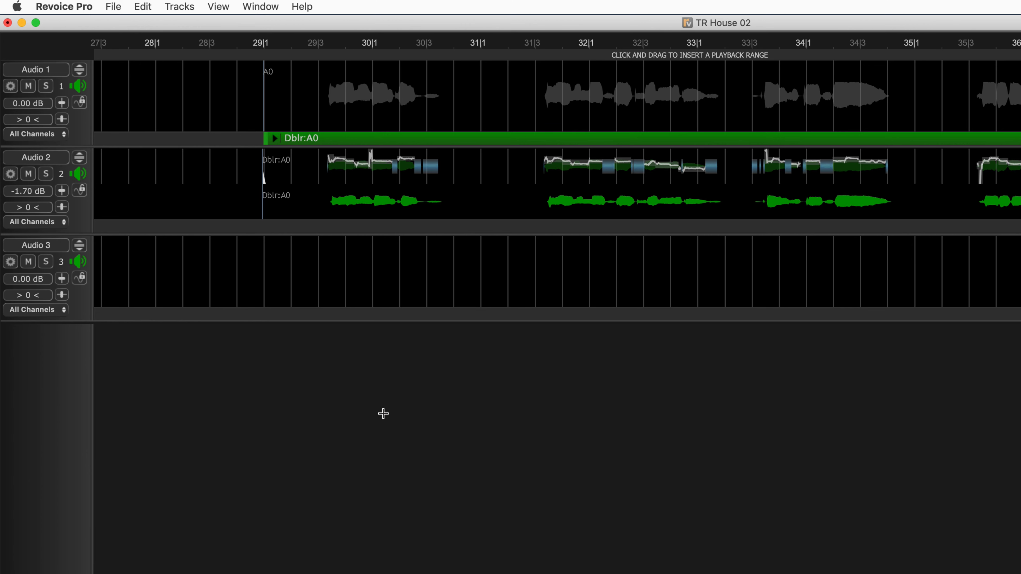
pyautogui.press('super+Tab')
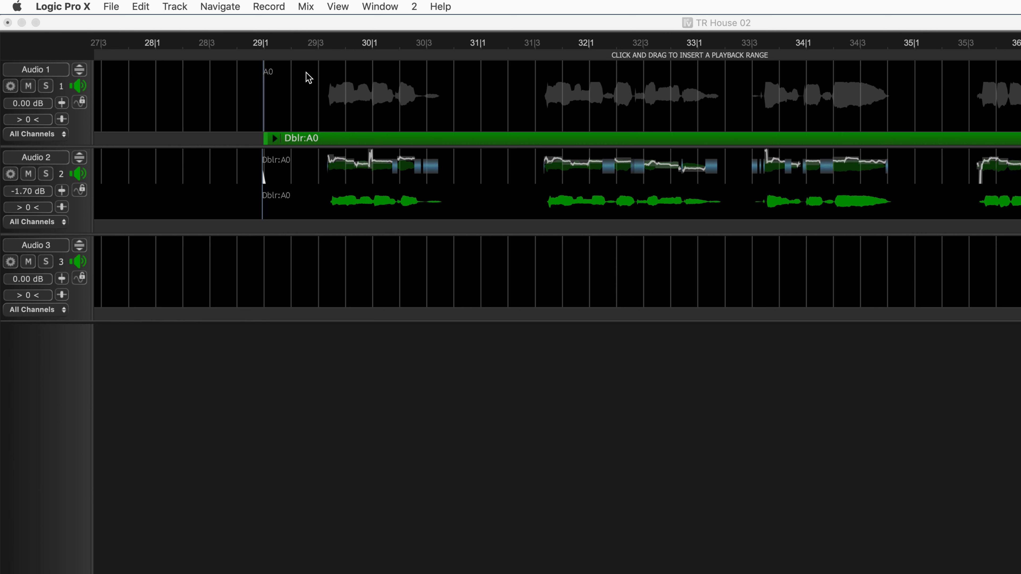
# Return to Revoice Pro, maximise the Audio 1 track and create a Warp region on its vocal audio
pyautogui.click(82, 71)
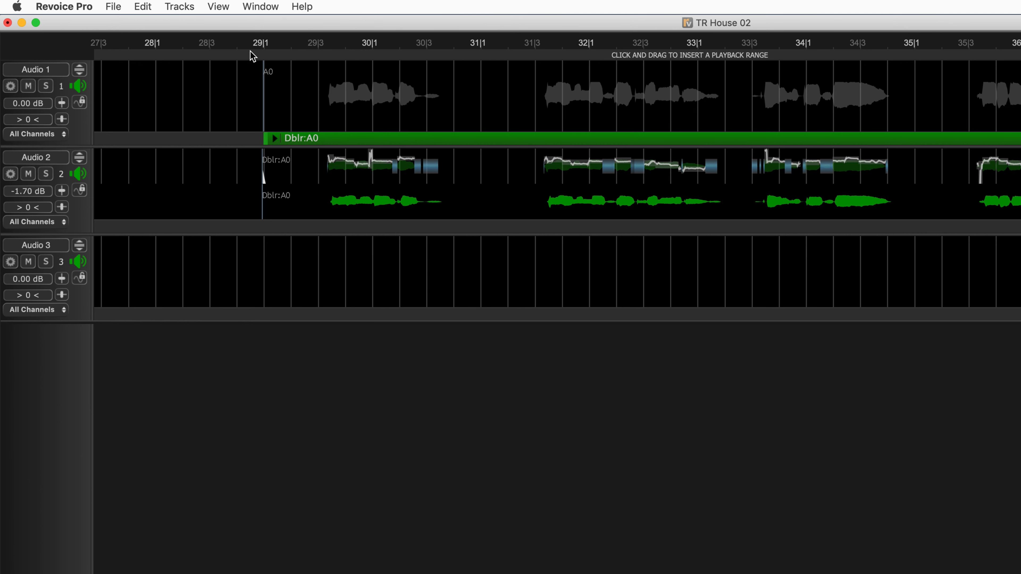
pyautogui.click(241, 68)
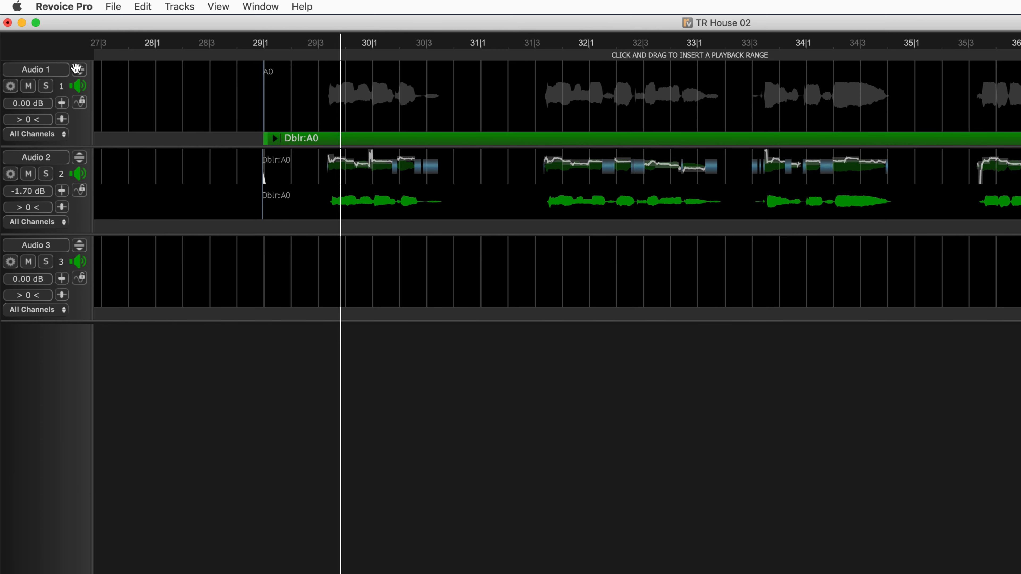
pyautogui.click(82, 68)
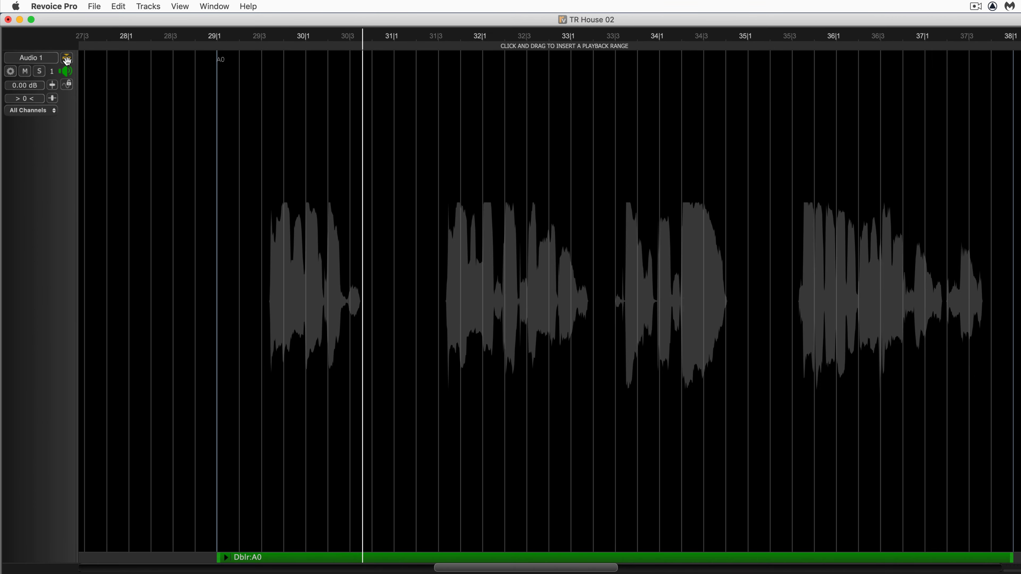
pyautogui.click(535, 299)
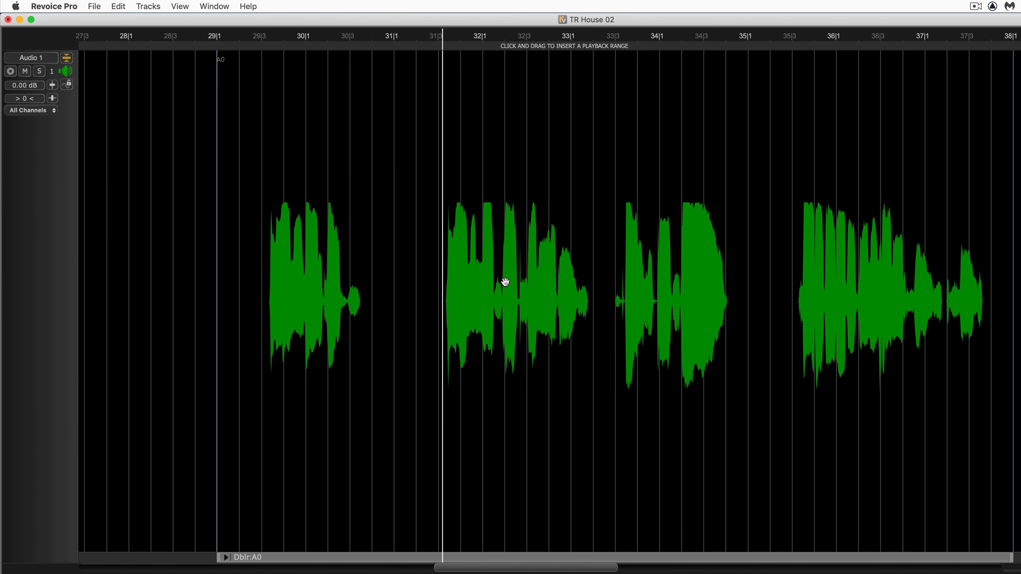
pyautogui.scroll(2, 505, 282)
pyautogui.scroll(2, 505, 282)
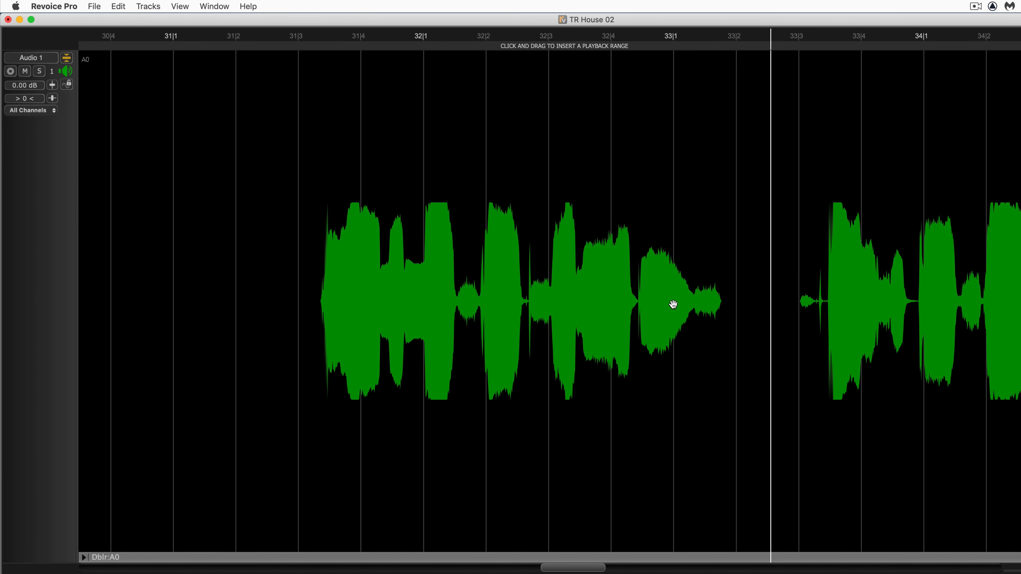
pyautogui.press('w')
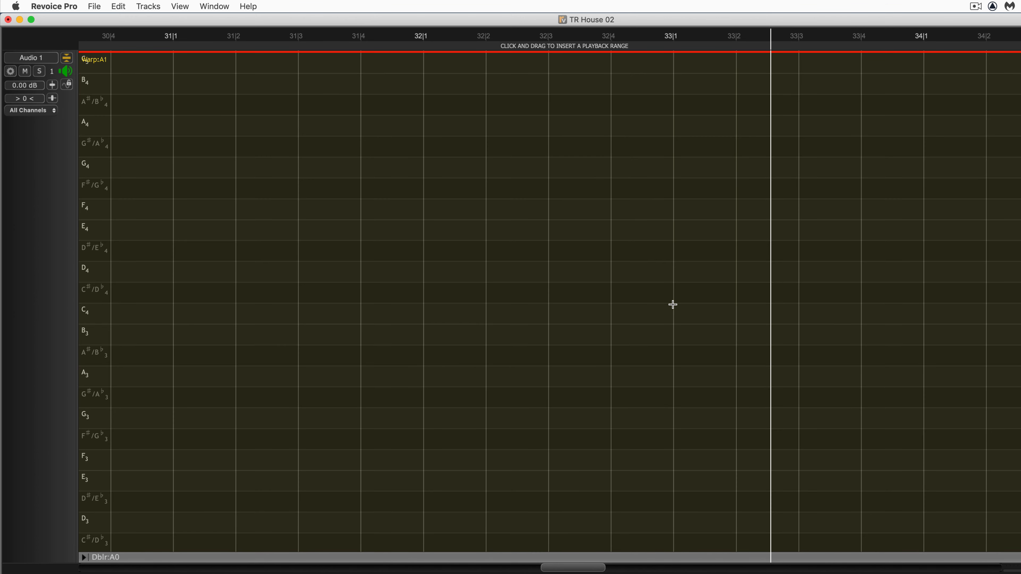
pyautogui.hscroll(5, 671, 303)
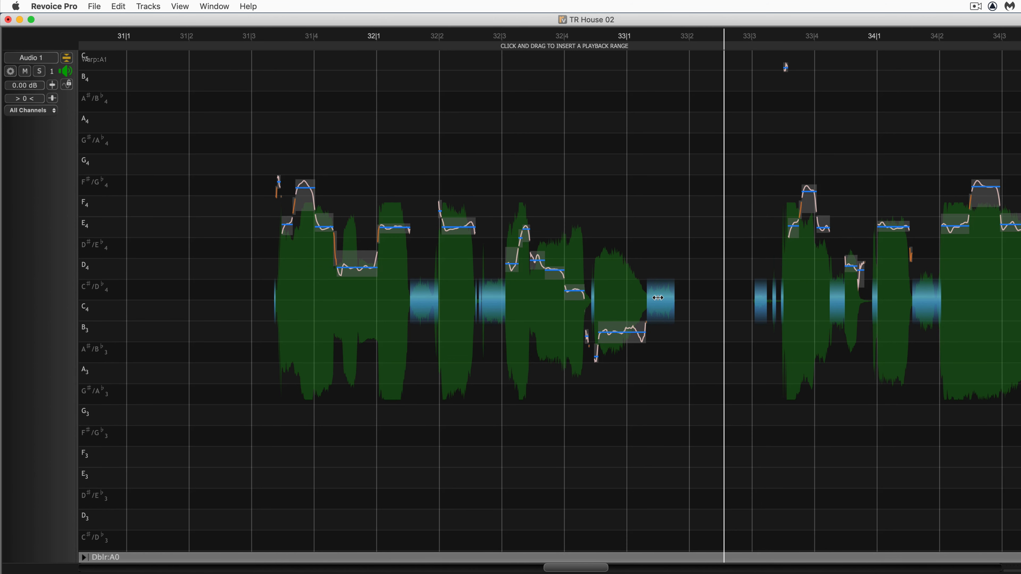
# Select the notes from about 32|3 to 33|4, add three warp points and shift the middle one slightly later
pyautogui.moveTo(514, 185); pyautogui.dragTo(800, 387)
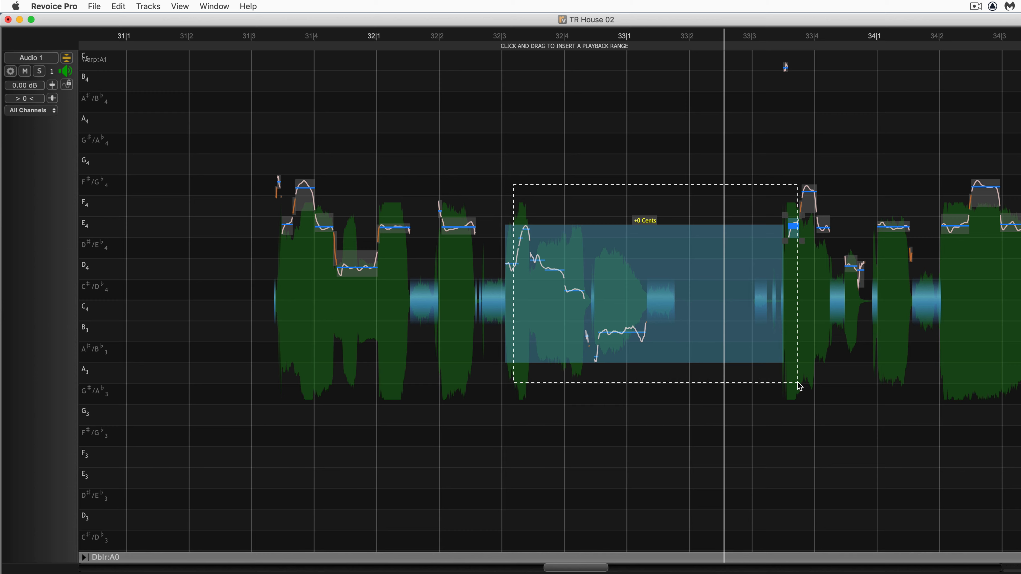
pyautogui.rightClick(633, 256)
pyautogui.moveTo(714, 490)
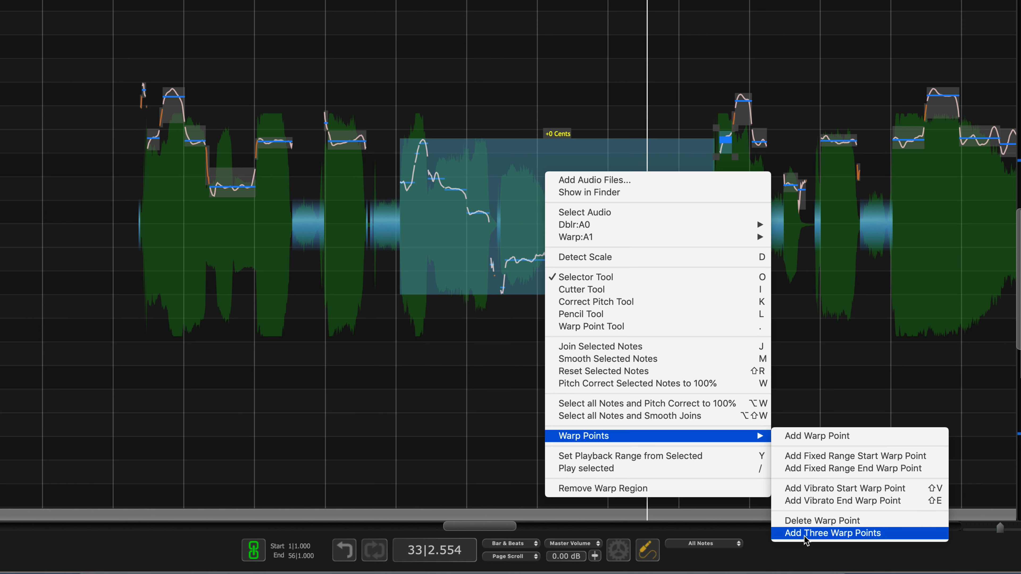
pyautogui.click(805, 536)
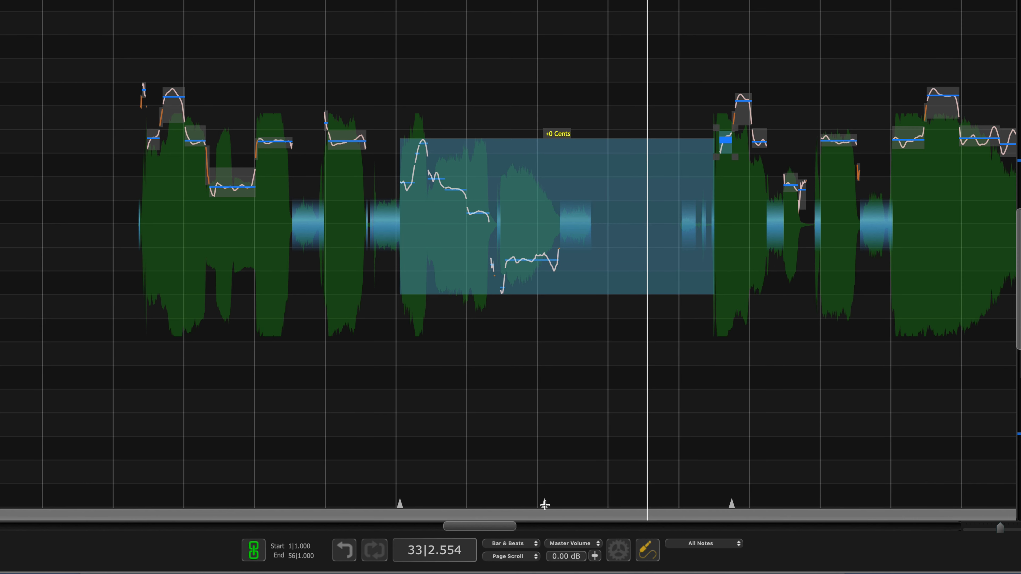
pyautogui.moveTo(545, 505); pyautogui.dragTo(571, 506)
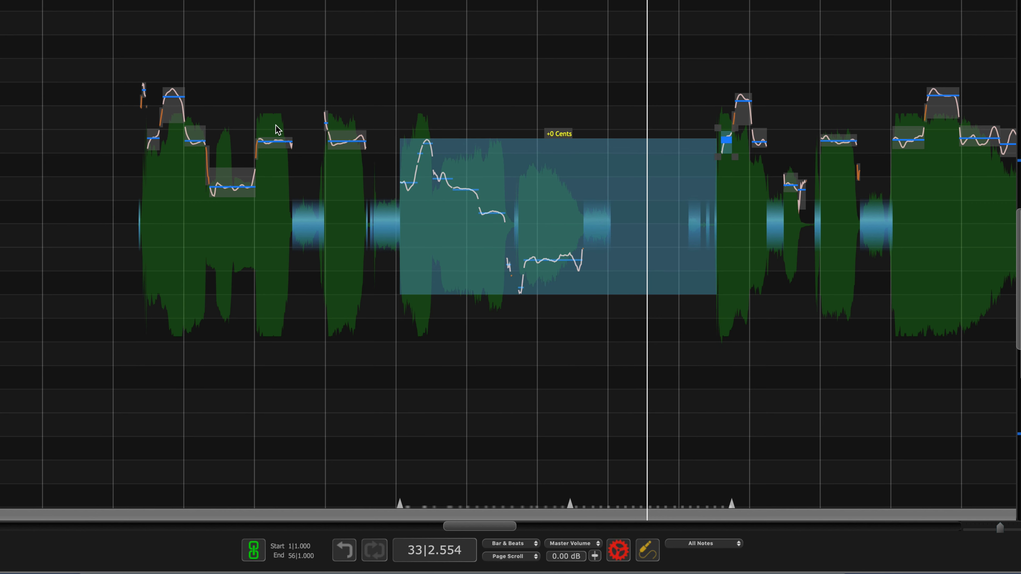
# Play the warped vocal phrase from Logic Pro X and stop playback after it
pyautogui.click(91, 402)
pyautogui.press('space')
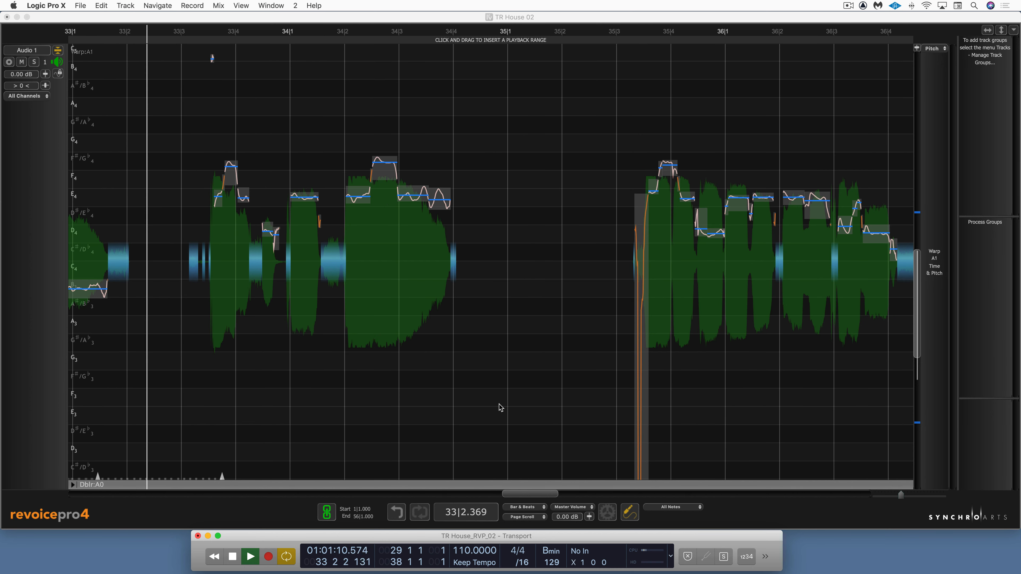
pyautogui.press('space')
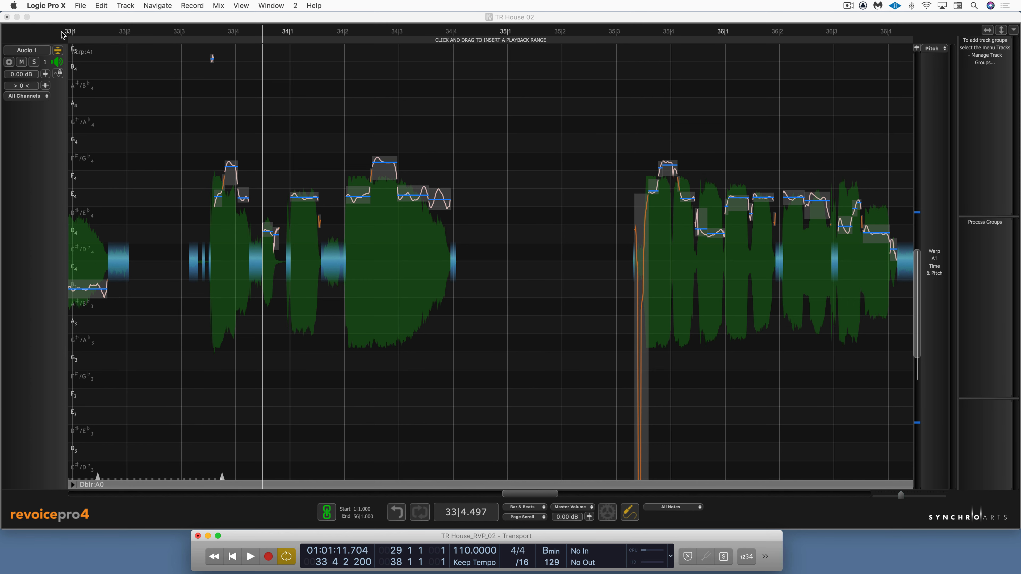
# Restore the multi-track view and set a playback range over the last vocal phrase, from about 35|3 to 37|2
pyautogui.click(58, 50)
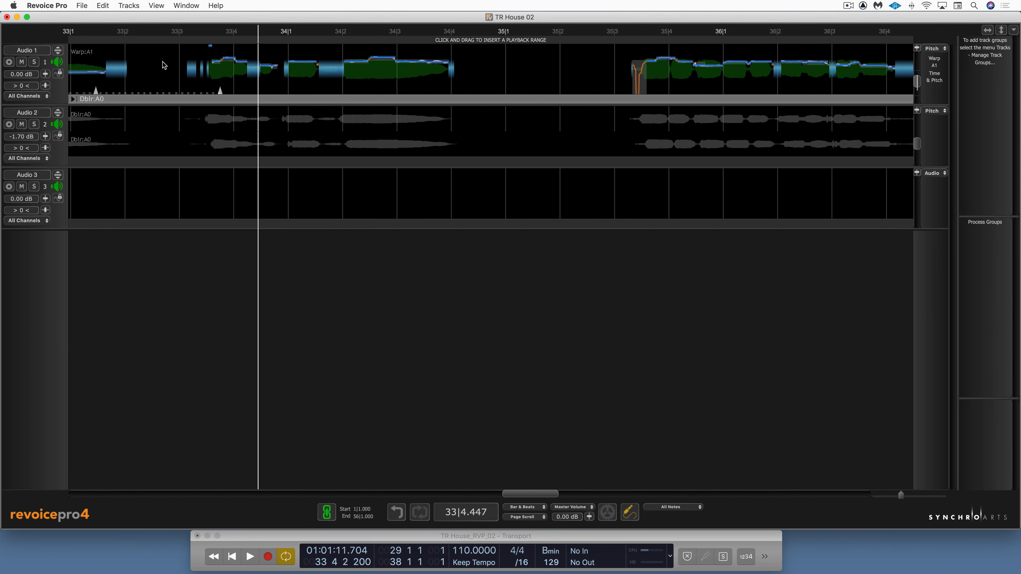
pyautogui.hscroll(10, 560, 94)
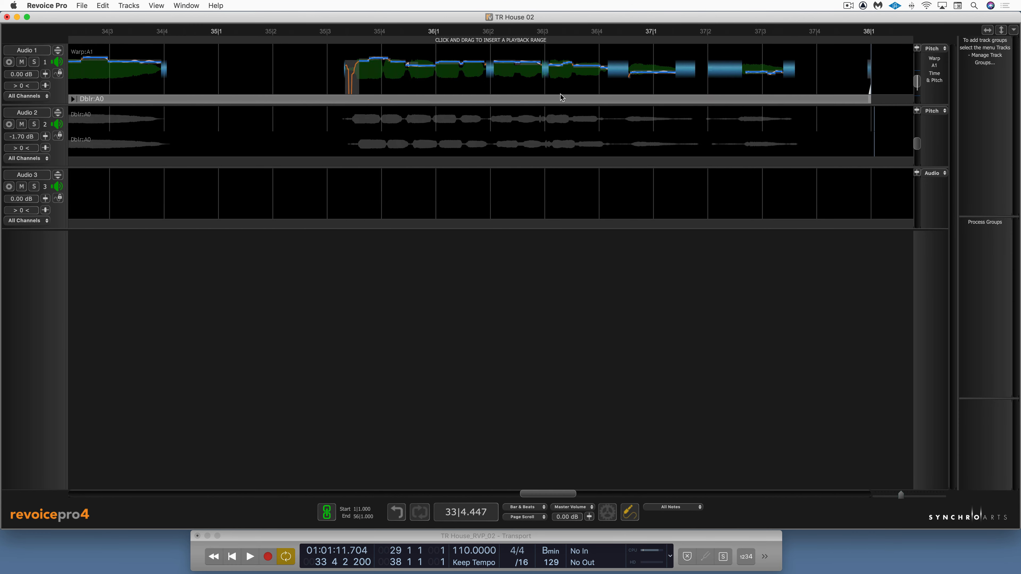
pyautogui.hscroll(-3, 561, 97)
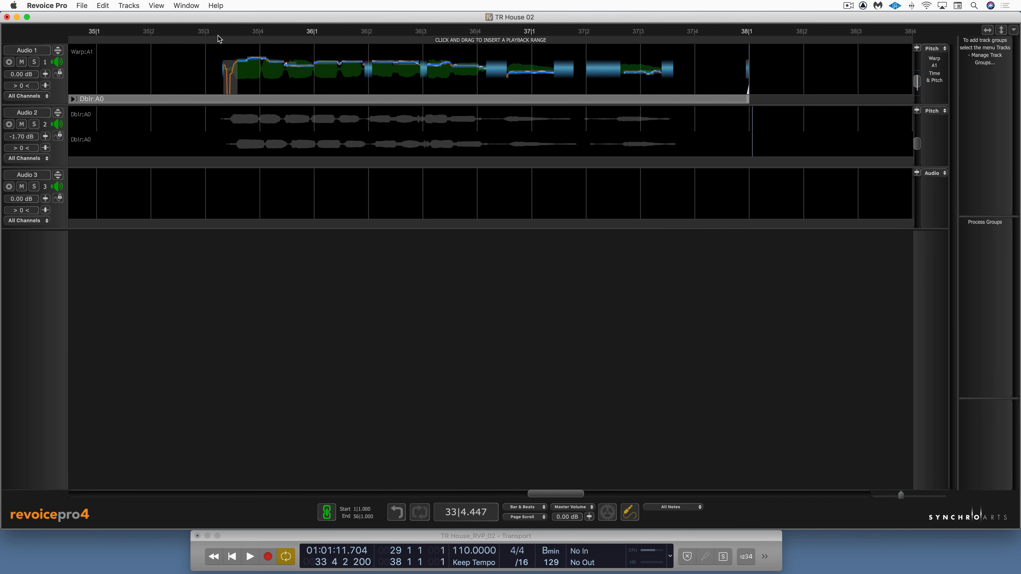
pyautogui.moveTo(217, 41)
pyautogui.mouseDown()
pyautogui.moveTo(559, 68)
pyautogui.moveTo(577, 82)
pyautogui.mouseUp()
# Create a new Warp process over the selected playback range, with Audio 1 as input and Audio 3 as output
pyautogui.press('n')
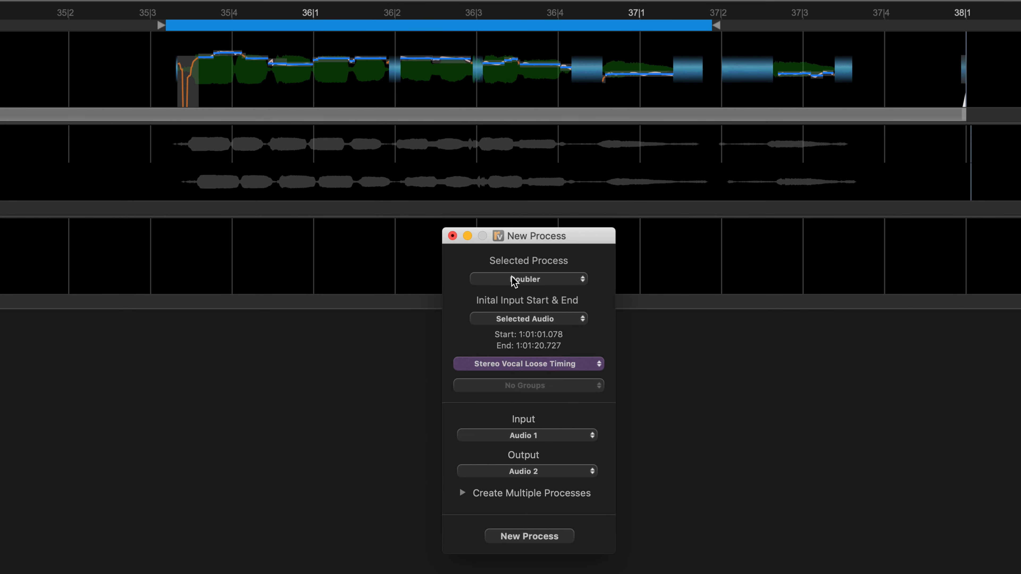
pyautogui.click(518, 284)
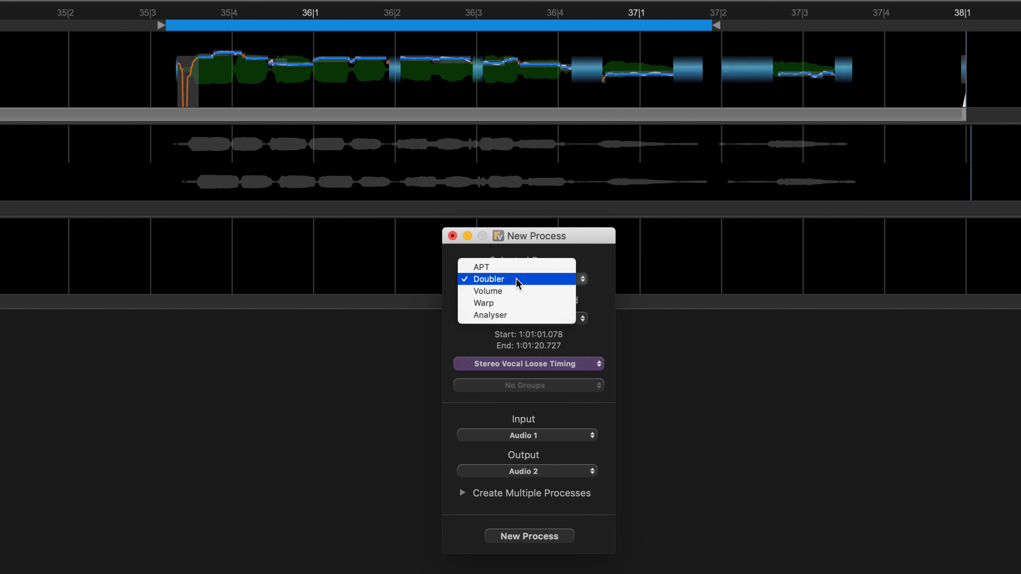
pyautogui.click(507, 304)
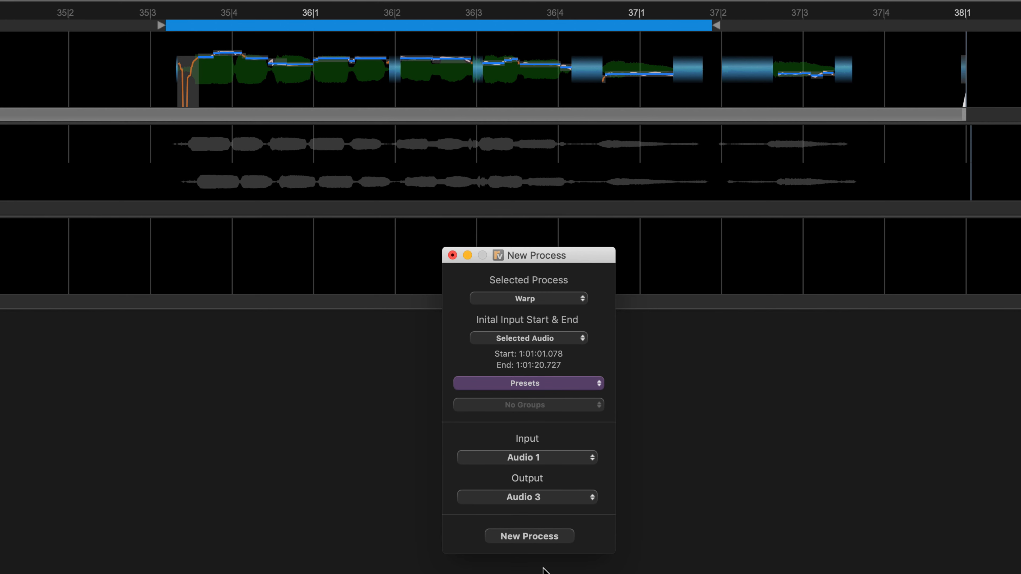
pyautogui.click(519, 339)
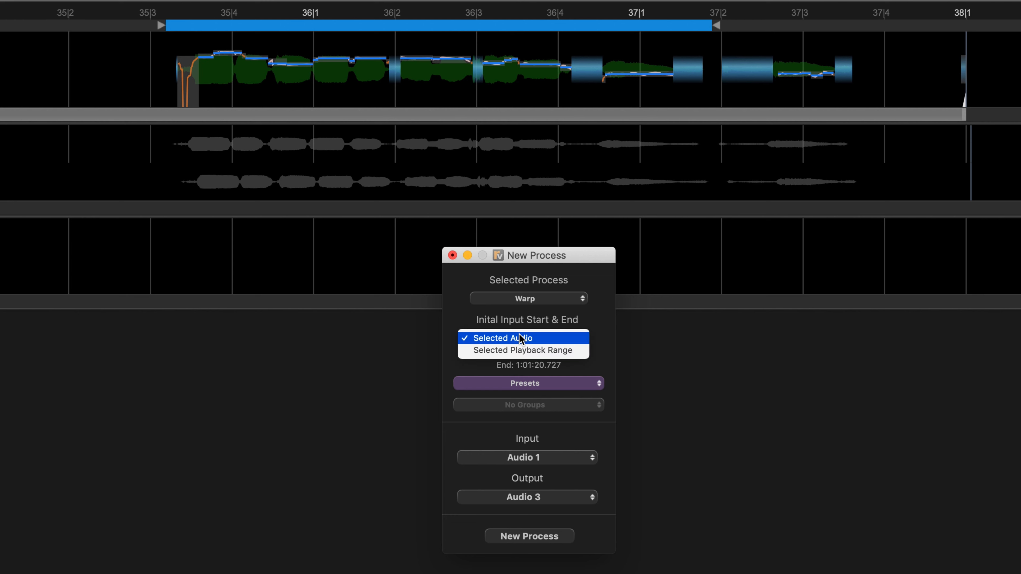
pyautogui.click(523, 350)
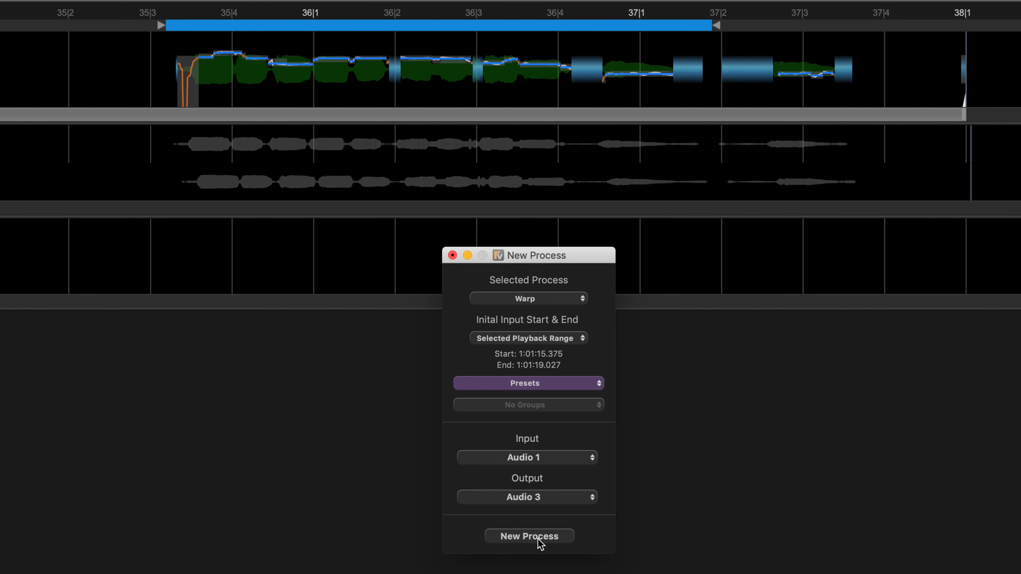
pyautogui.click(530, 536)
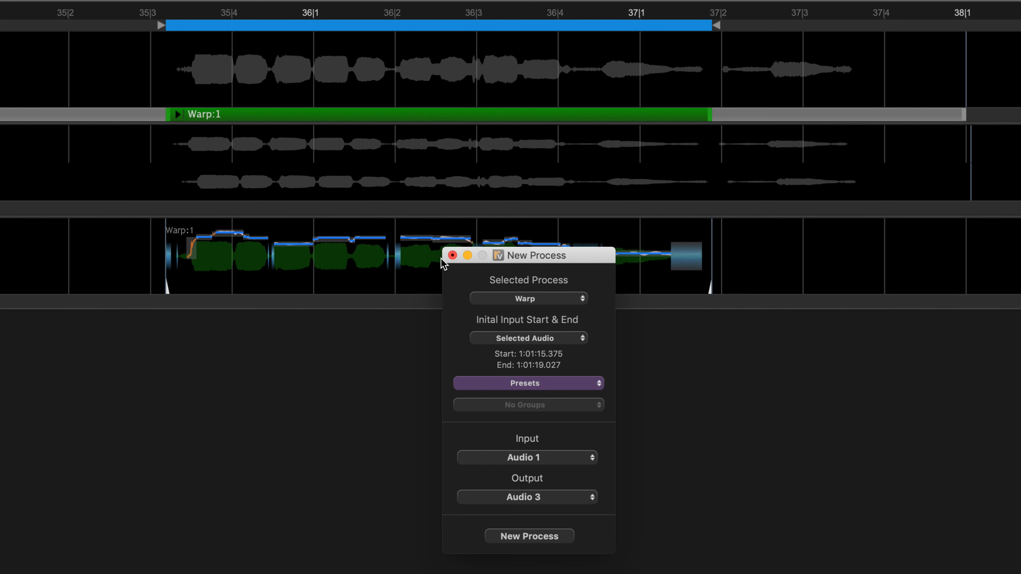
pyautogui.click(453, 256)
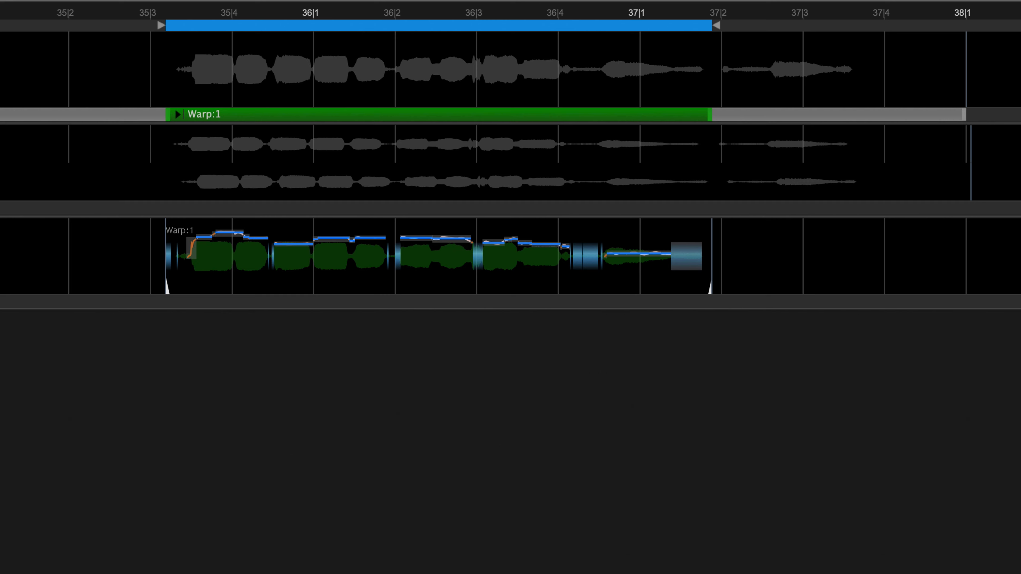
# Enlarge the Audio 3 track, select the notes of the warped phrase, and move them up about three semitones and slightly earlier
pyautogui.press('e')
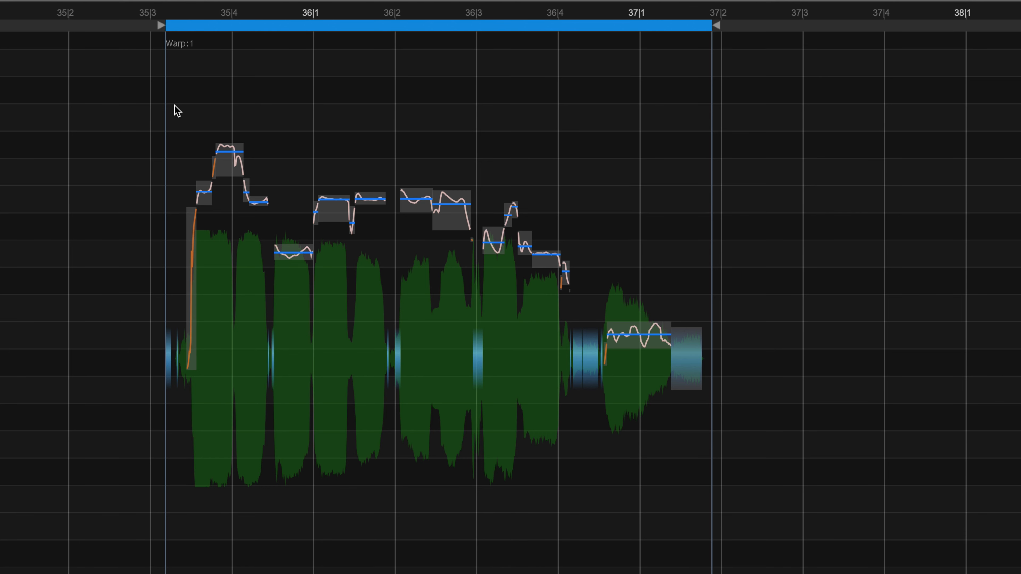
pyautogui.moveTo(205, 141); pyautogui.dragTo(665, 412)
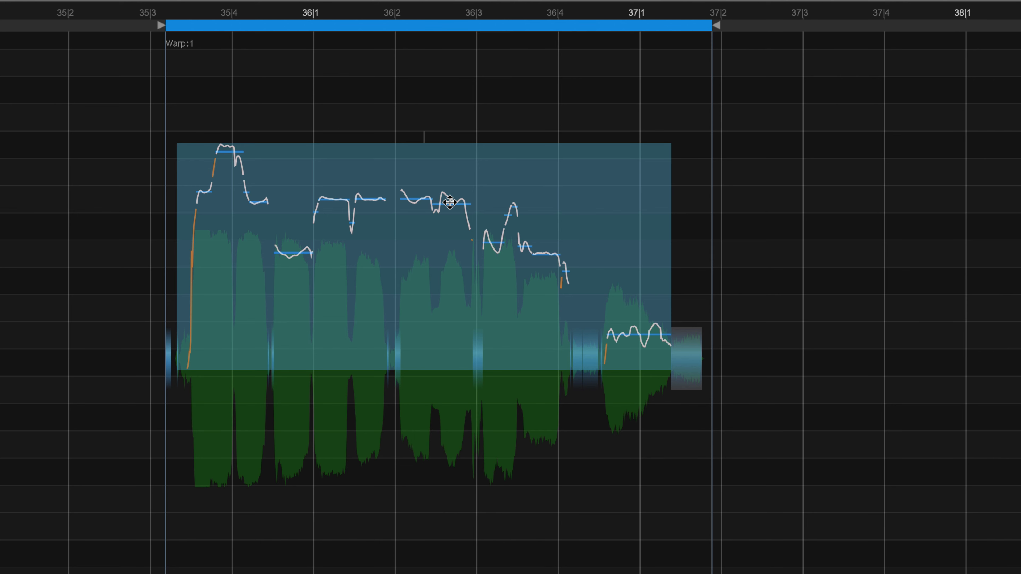
pyautogui.moveTo(450, 202); pyautogui.dragTo(442, 127)
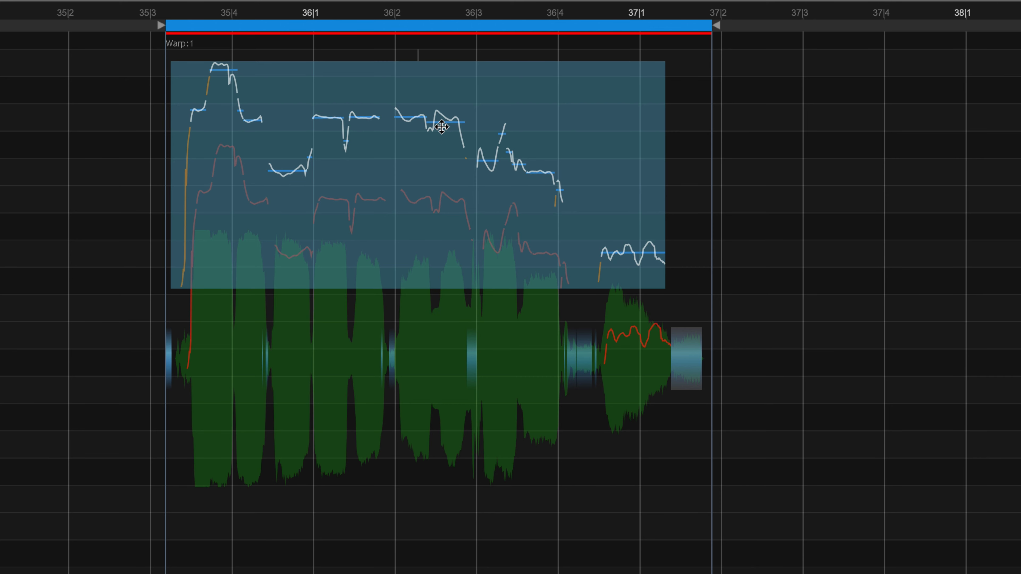
# Play the pitch-shifted phrase with the song from Logic Pro X, restoring the multi-track view, and stop playback after it
pyautogui.click(45, 49)
pyautogui.press('space')
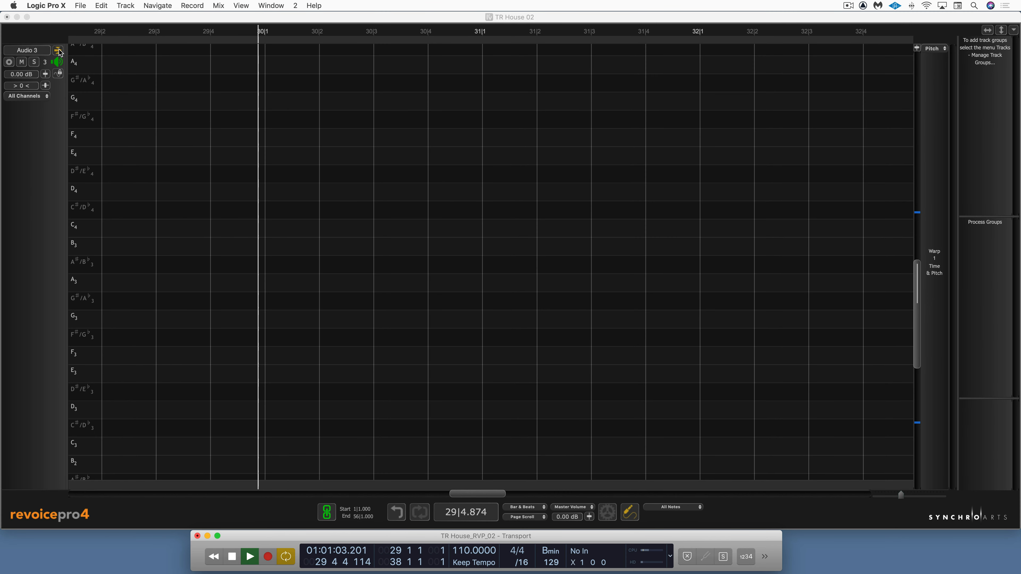
pyautogui.click(58, 50)
pyautogui.click(58, 50)
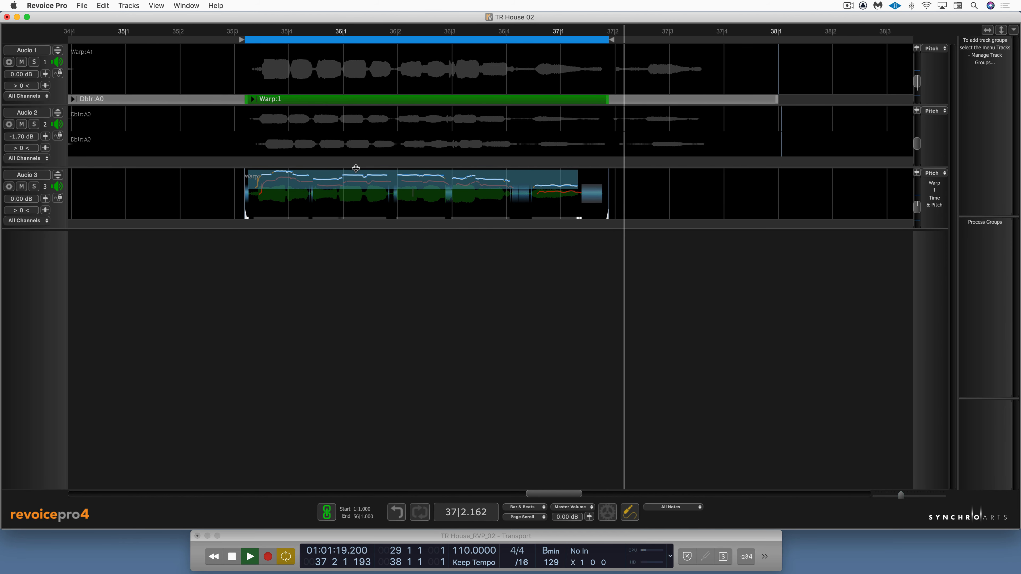
pyautogui.click(399, 534)
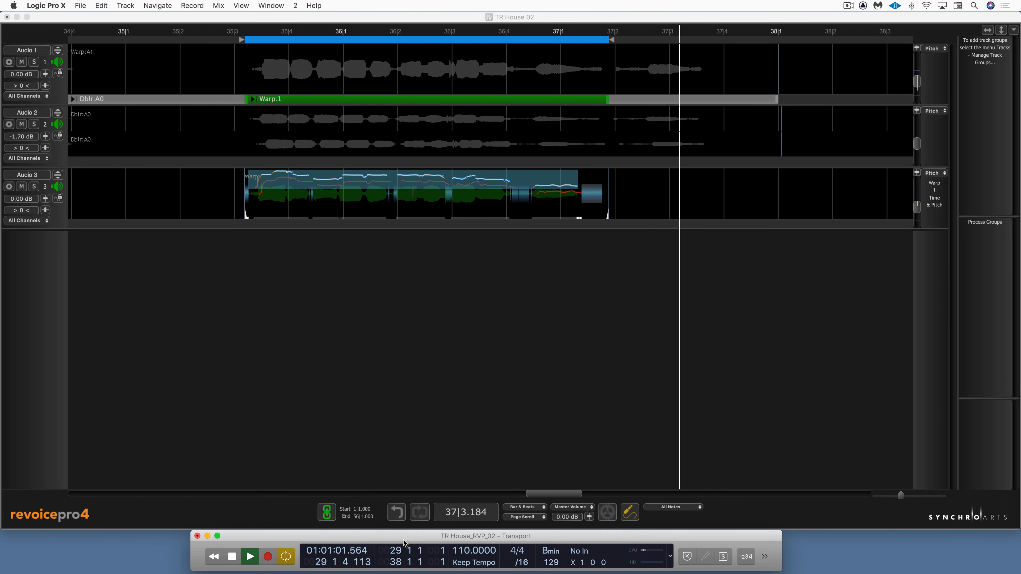
pyautogui.press('space')
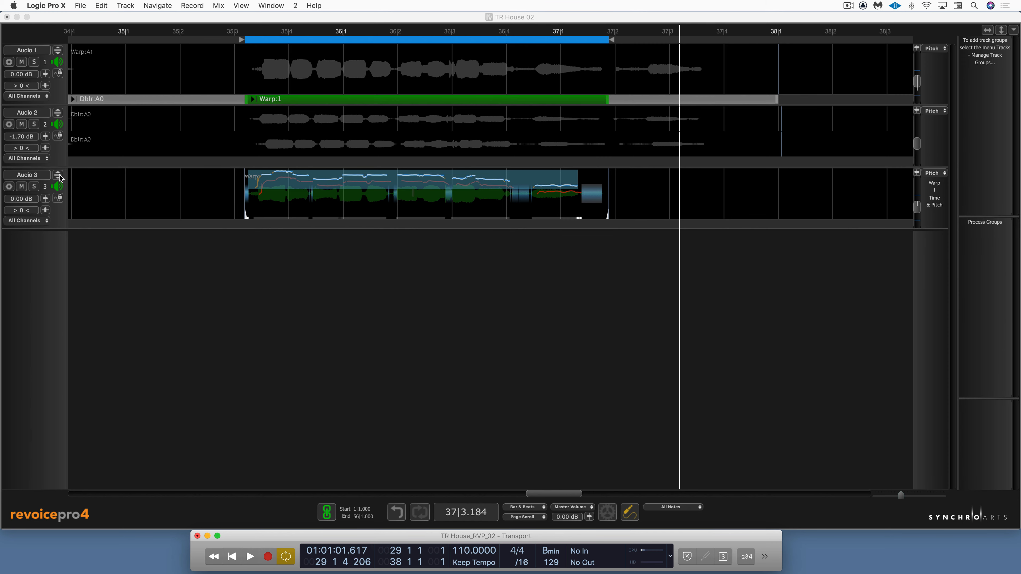
# In the level view of Audio 3's Warp, lower the breath before 36|2 to about -41.7 dB and the final one after 37|1.5 to -41.6 dB
pyautogui.click(59, 175)
pyautogui.click(58, 175)
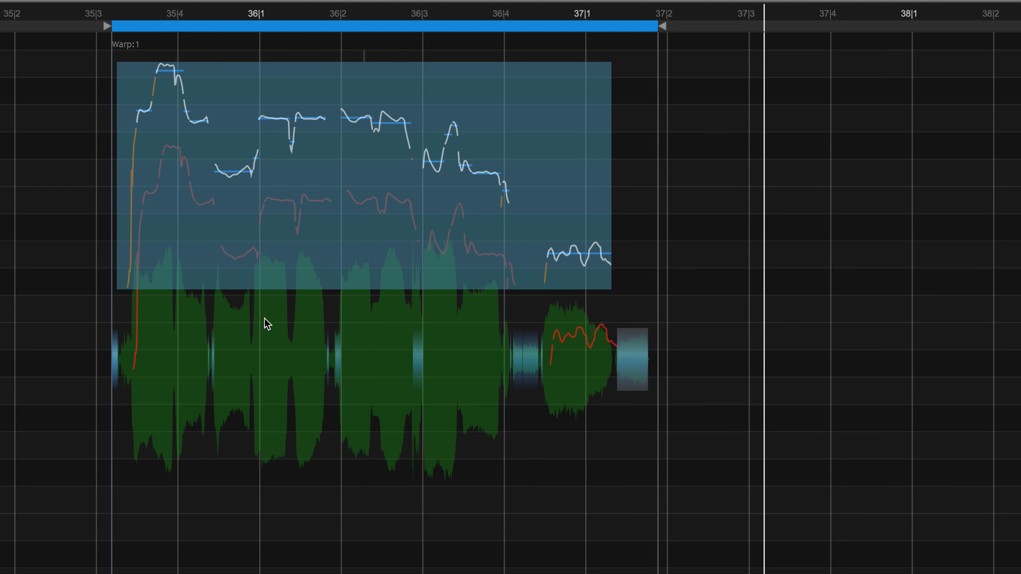
pyautogui.press('t')
pyautogui.press('t')
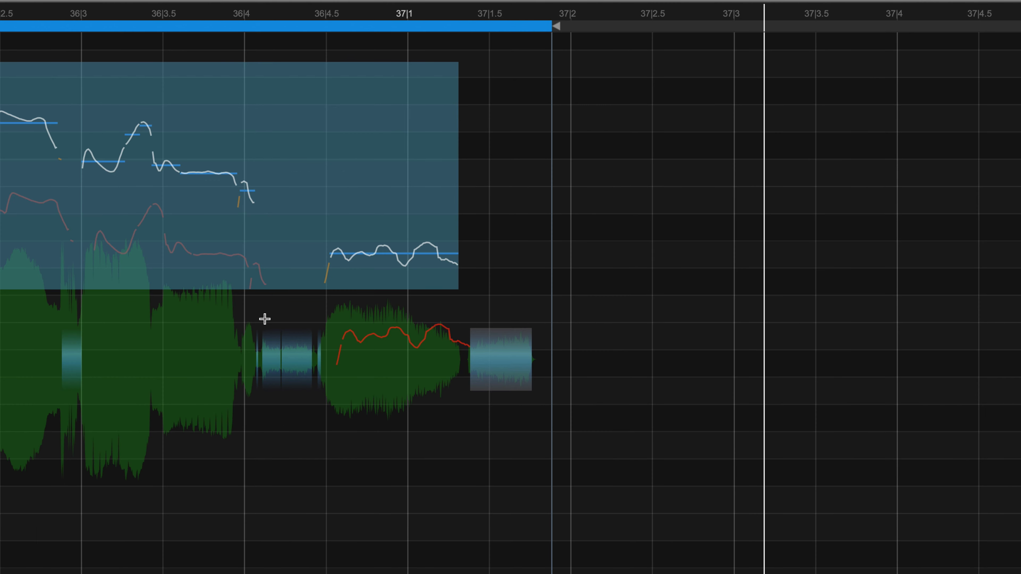
pyautogui.hscroll(-5, 263, 319)
pyautogui.hscroll(-5, 262, 319)
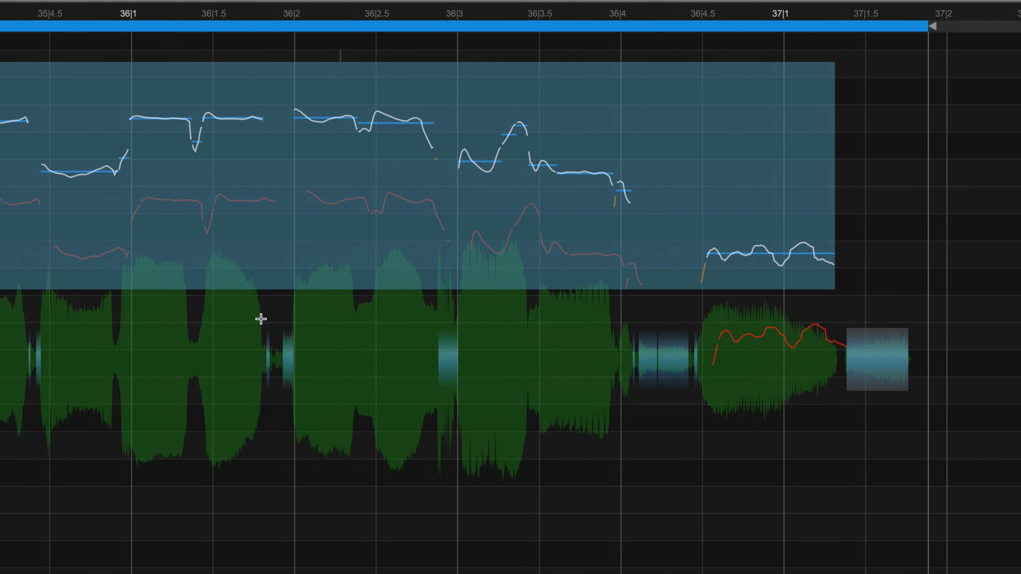
pyautogui.hscroll(-2, 263, 318)
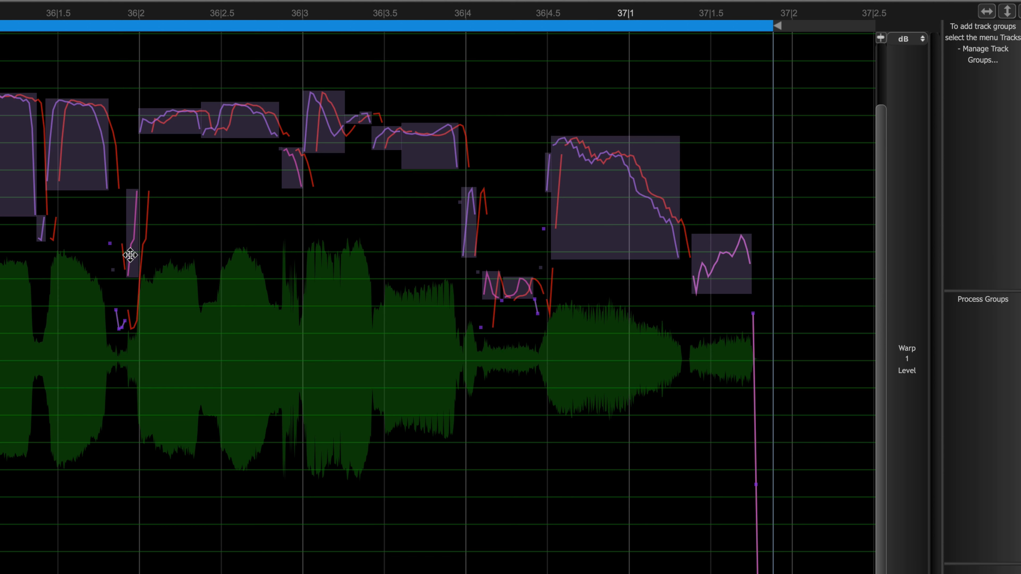
pyautogui.moveTo(129, 255); pyautogui.dragTo(130, 312)
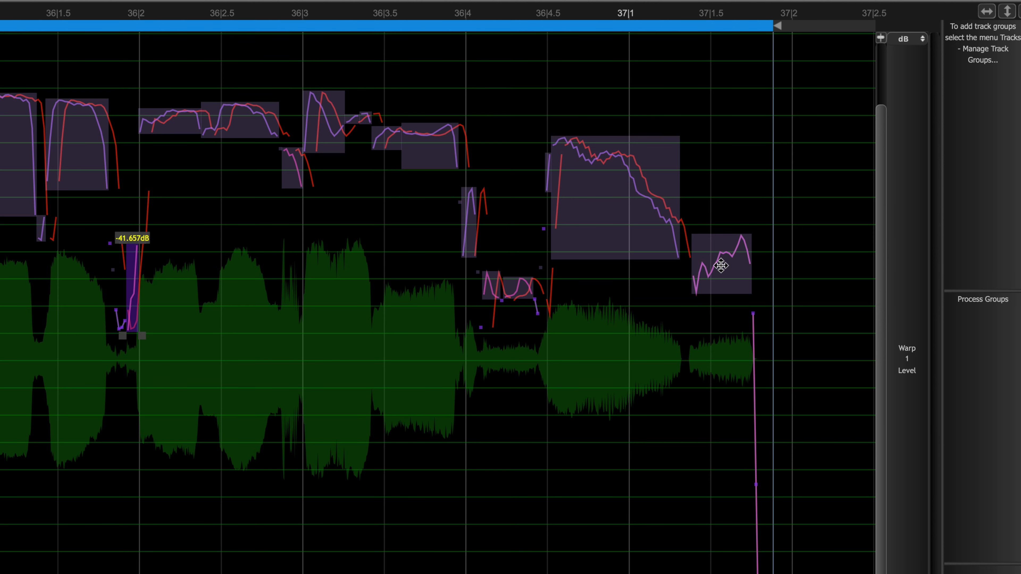
pyautogui.moveTo(721, 265); pyautogui.dragTo(719, 330)
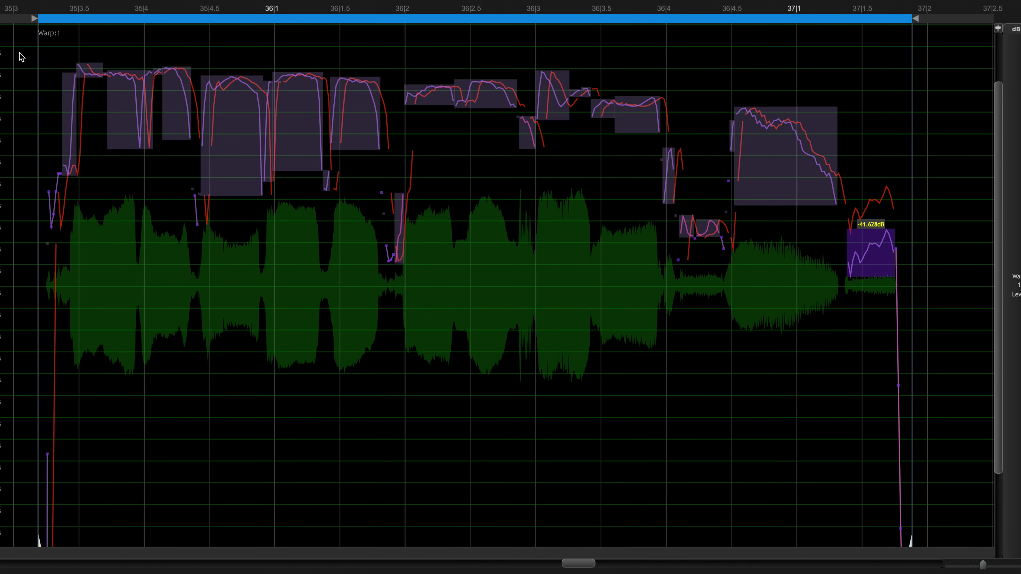
# Play the edited Audio 3 phrase over the playback range and restore the multi-track view
pyautogui.click(20, 54)
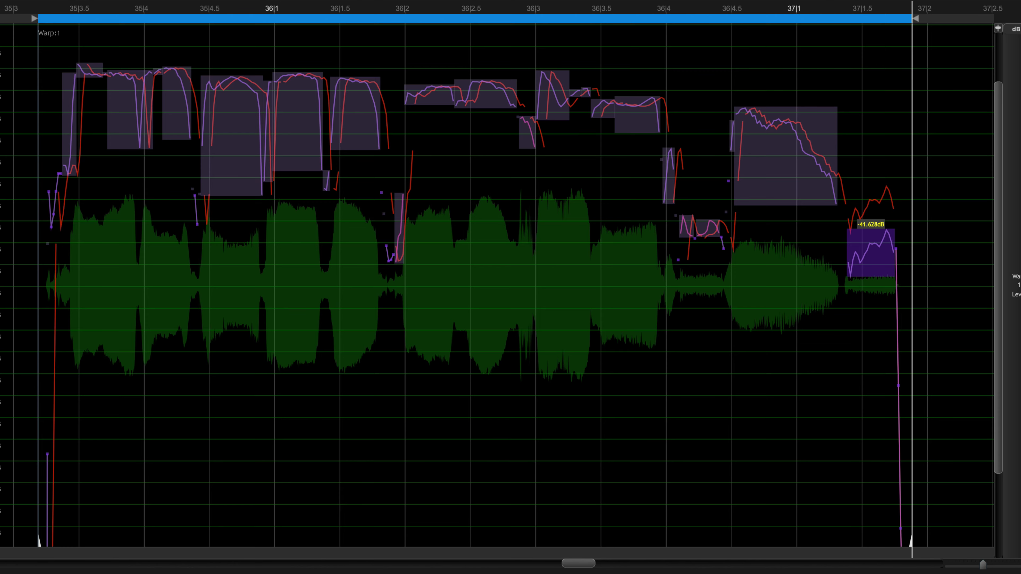
pyautogui.press('super+[')
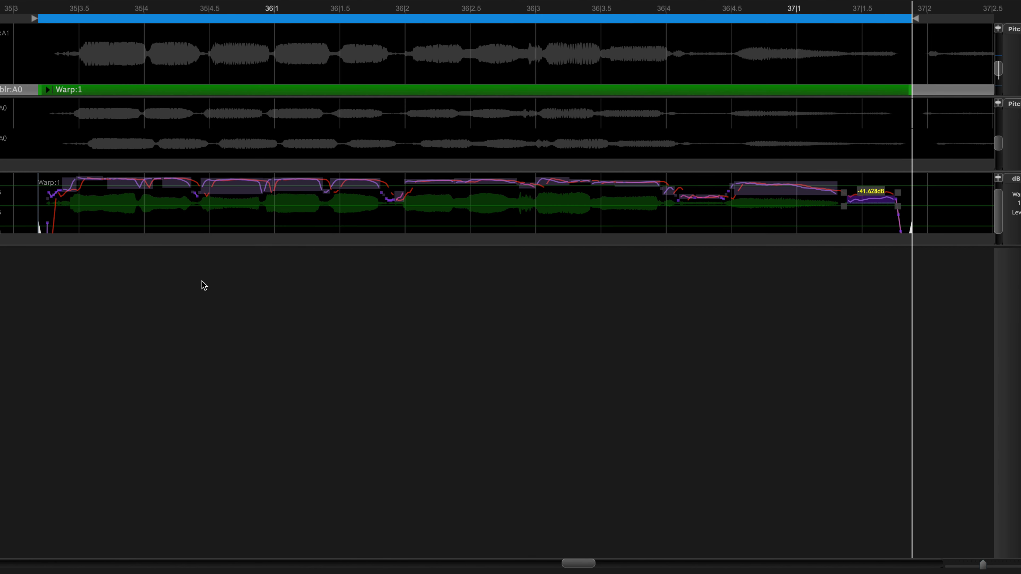